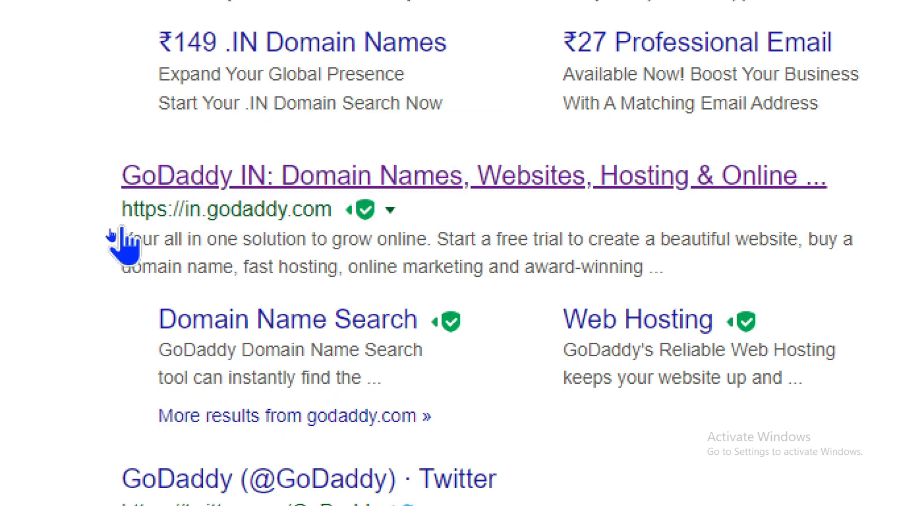
# Log in to the BigRock account and sign in to the GoDaddy account with the prefilled credentials.
pyautogui.moveTo(347, 220)
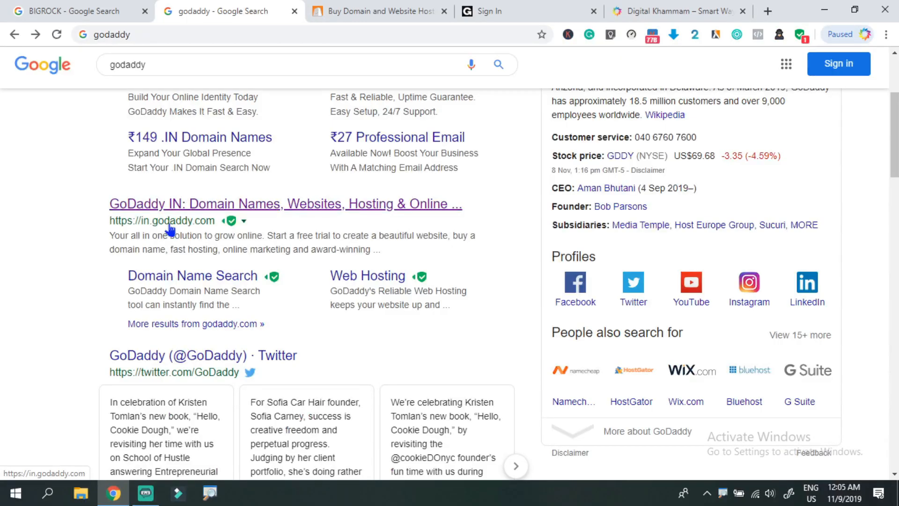
pyautogui.click(340, 9)
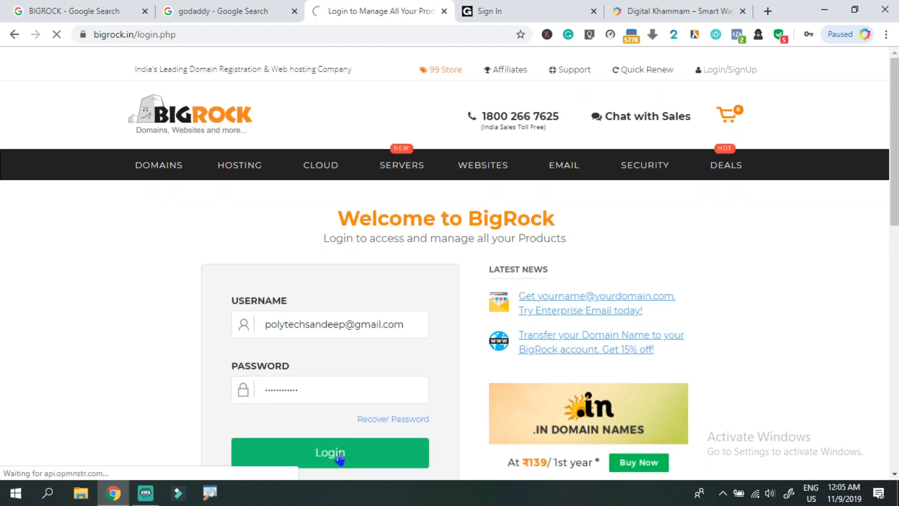
pyautogui.hotkey('ctrl', 'Tab')
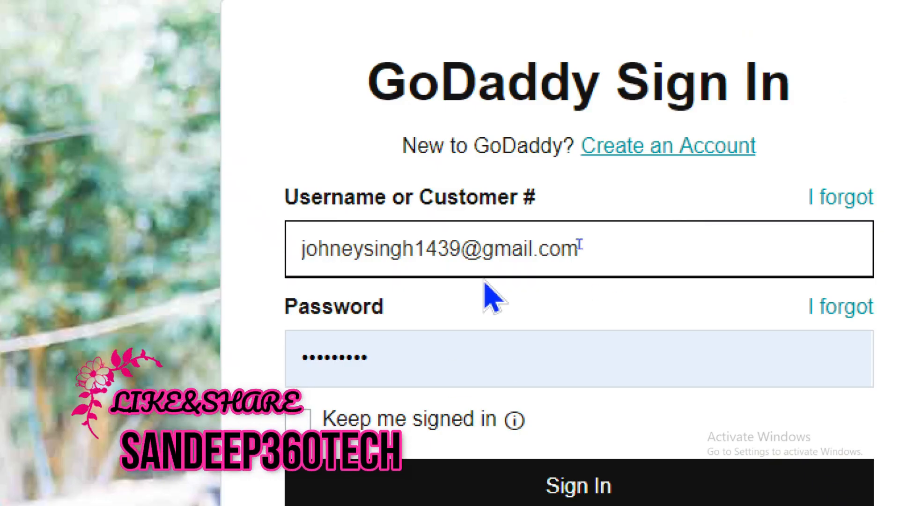
pyautogui.scroll(-1, 497, 337)
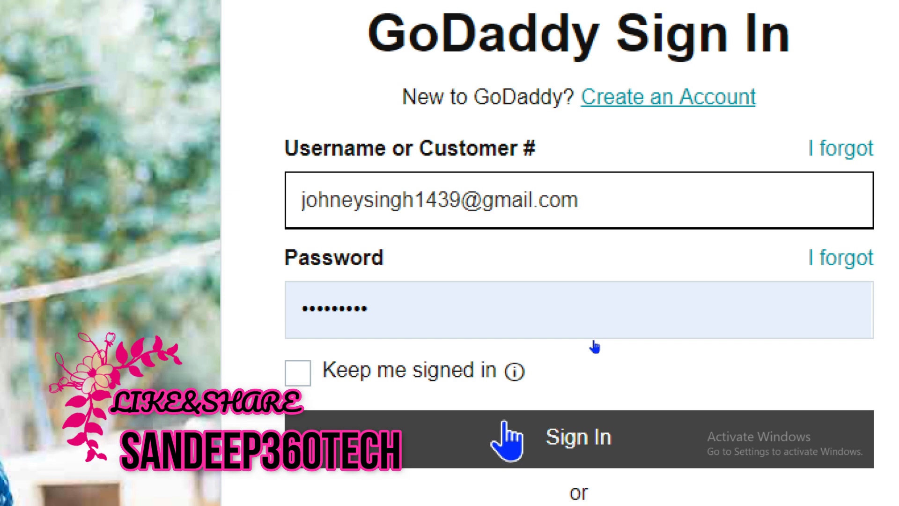
pyautogui.click(505, 423)
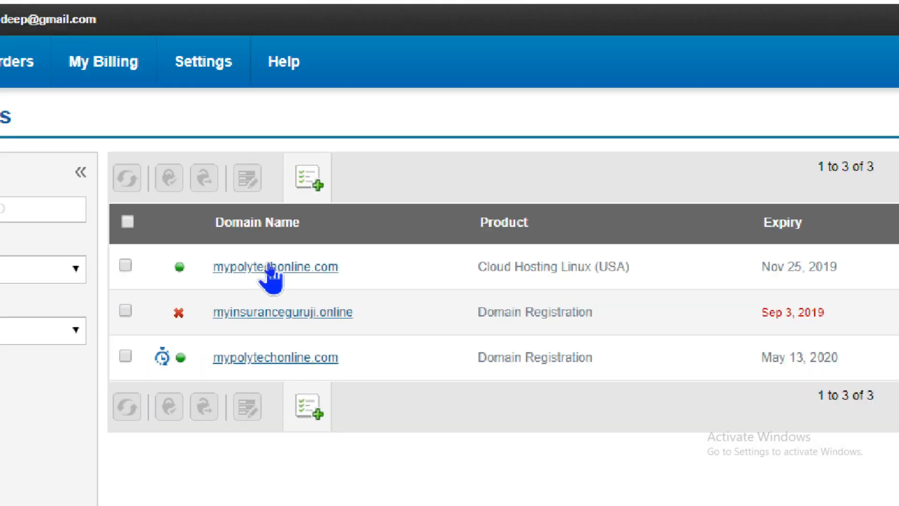
# Open the mypolytechonline.com Cloud Hosting Linux (USA) order in BigRock and the domain's DNS management in GoDaddy.
pyautogui.click(273, 256)
pyautogui.click(468, 11)
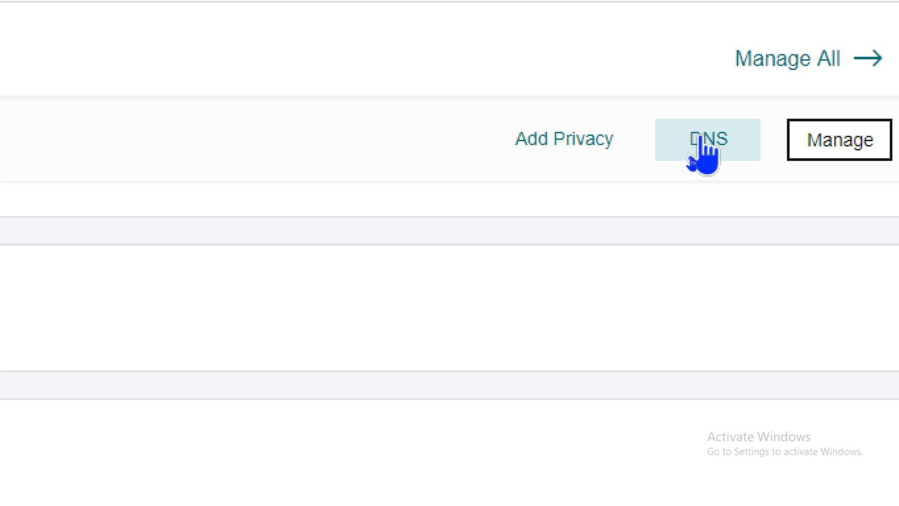
pyautogui.click(699, 137)
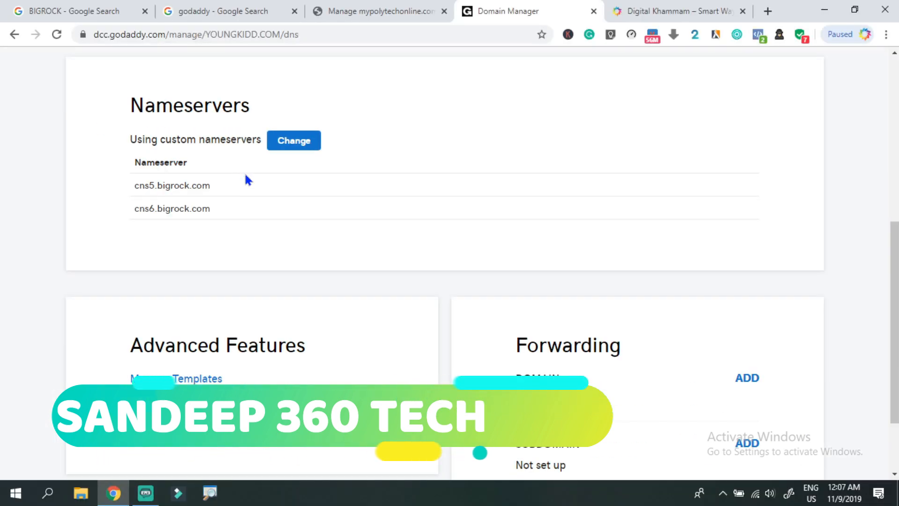
# Look up the nameserver details of the BigRock hosting and save cns5.bigrock.com and cns6.bigrock.com as Custom nameservers for YOUNGKIDD.COM in GoDaddy.
pyautogui.click(337, 6)
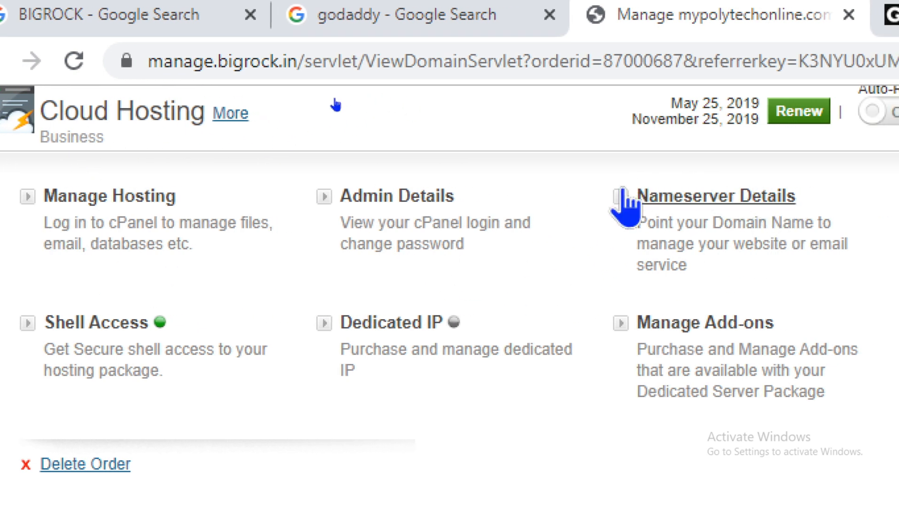
pyautogui.click(717, 201)
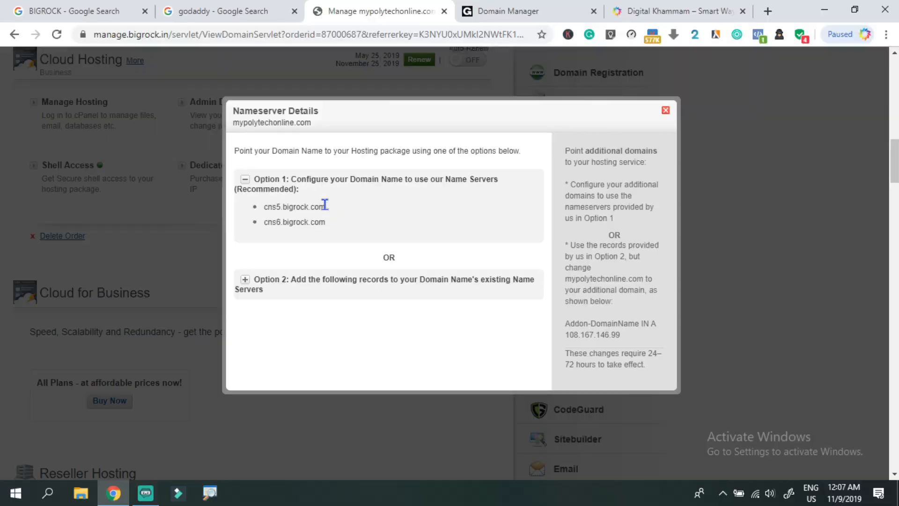
pyautogui.click(487, 12)
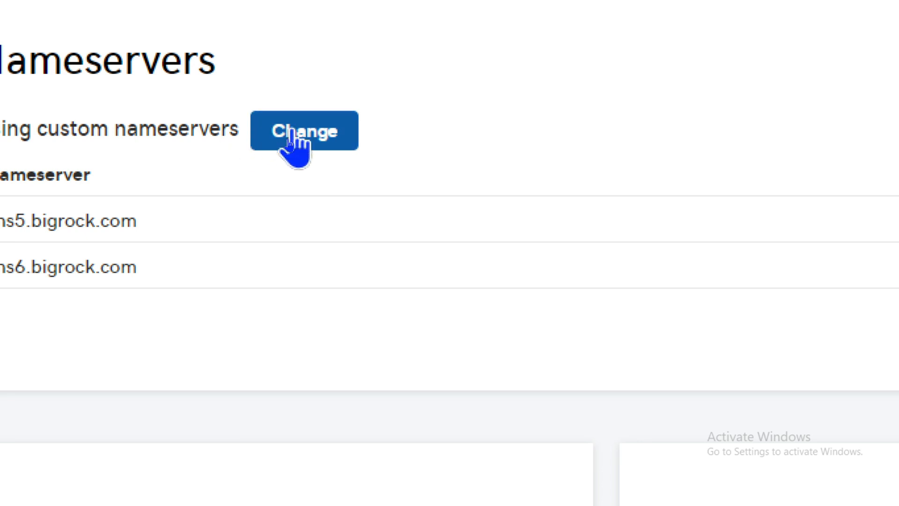
pyautogui.click(298, 140)
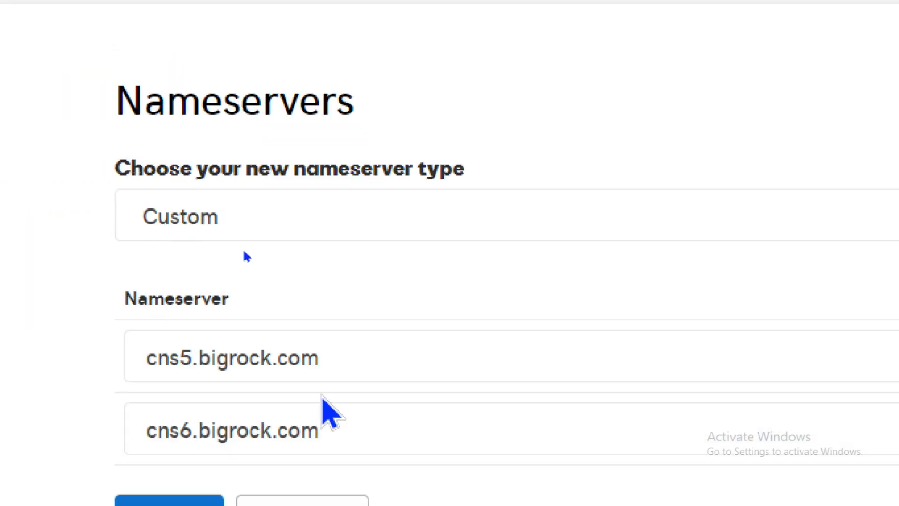
pyautogui.click(277, 224)
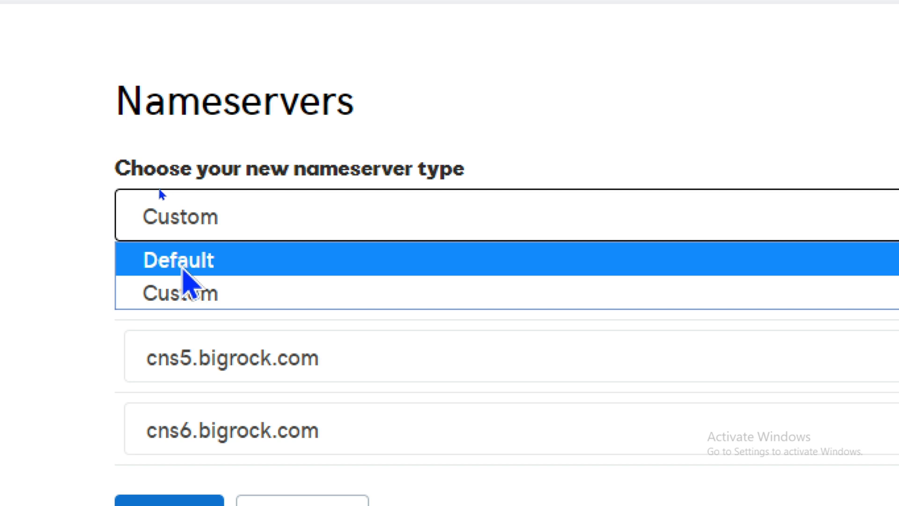
pyautogui.click(227, 301)
pyautogui.scroll(-3, 227, 301)
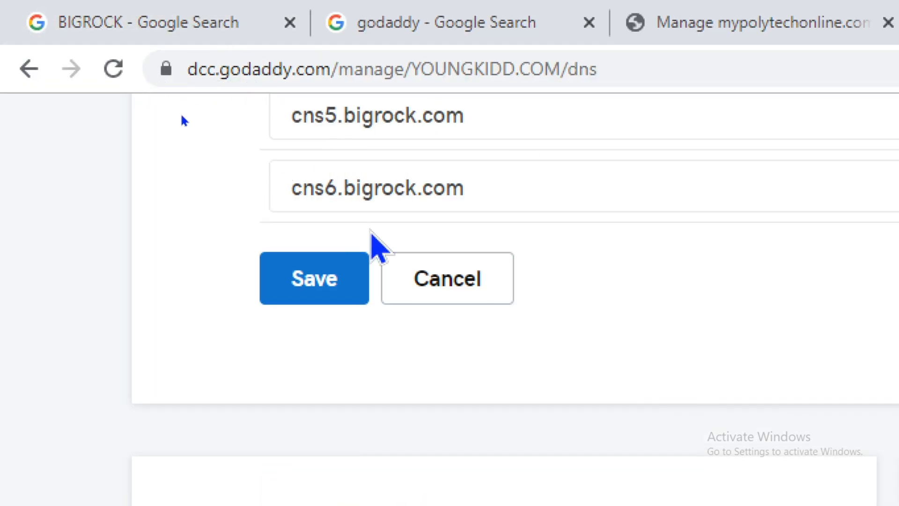
pyautogui.click(321, 288)
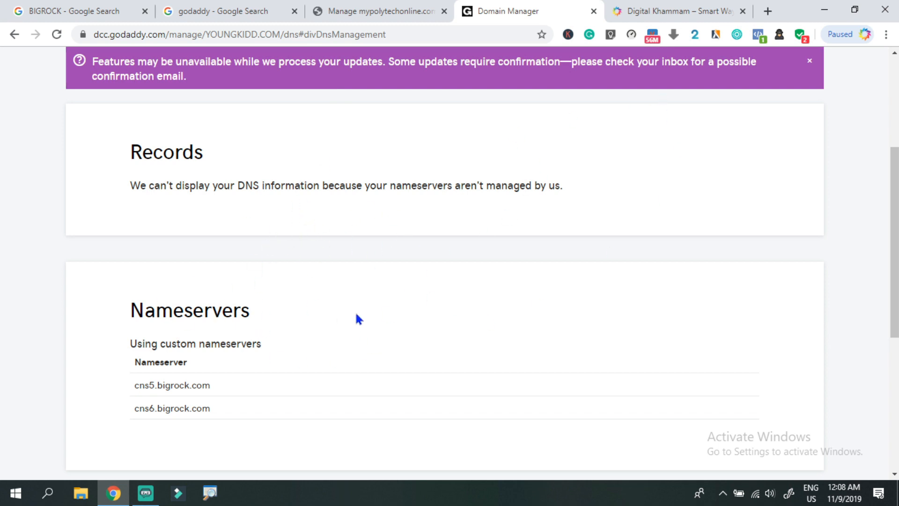
# Compare the nameservers saved in GoDaddy with the ones in BigRock's nameserver details.
pyautogui.scroll(5, 345, 318)
pyautogui.scroll(-8, 335, 294)
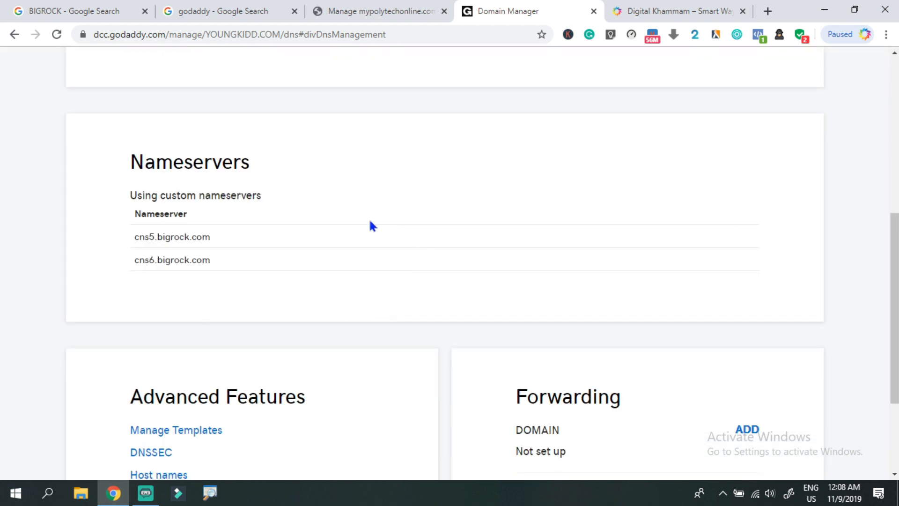
pyautogui.click(344, 18)
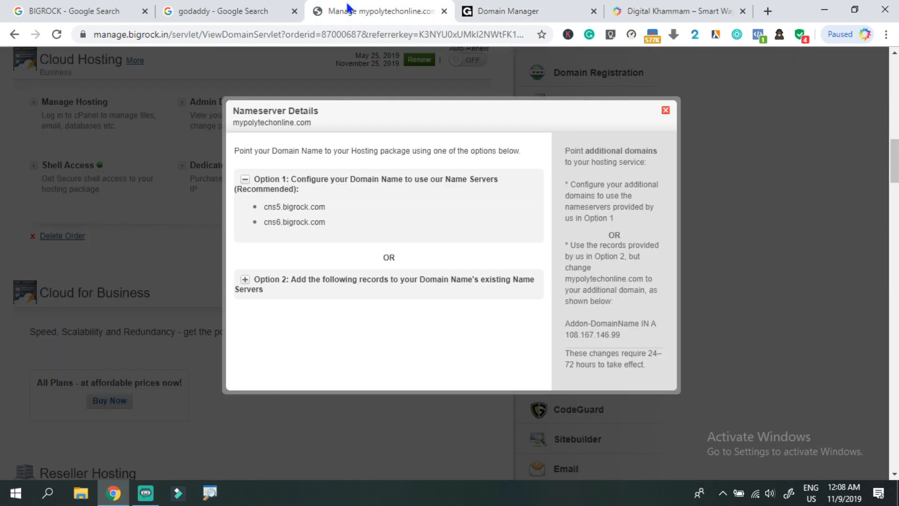
pyautogui.click(481, 7)
# Select the YOUNGKIDD.COM domain name in GoDaddy and open Addon Domains in the cPanel of the BigRock hosting.
pyautogui.scroll(8, 412, 174)
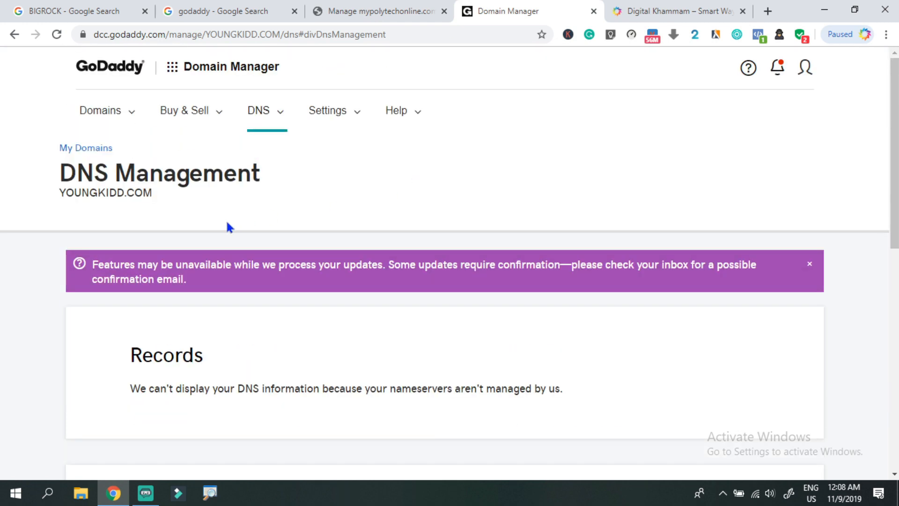
pyautogui.moveTo(162, 201); pyautogui.dragTo(56, 193)
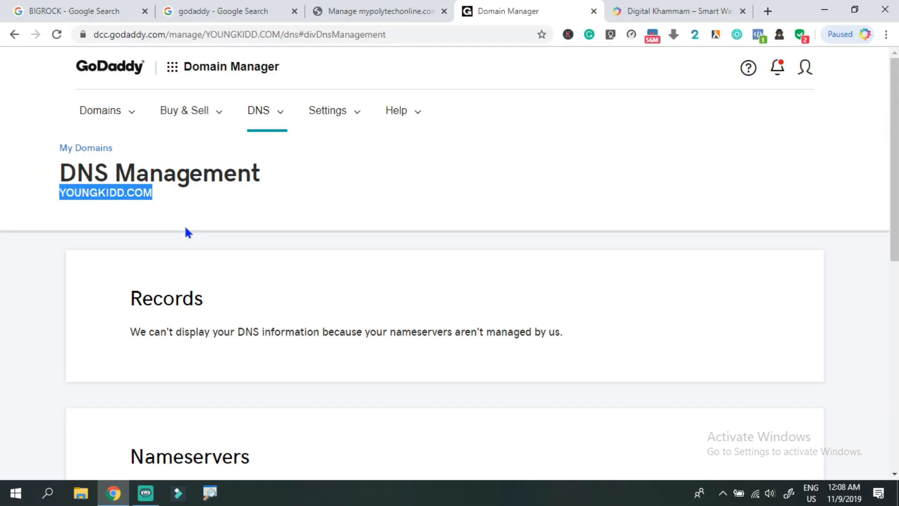
pyautogui.click(379, 8)
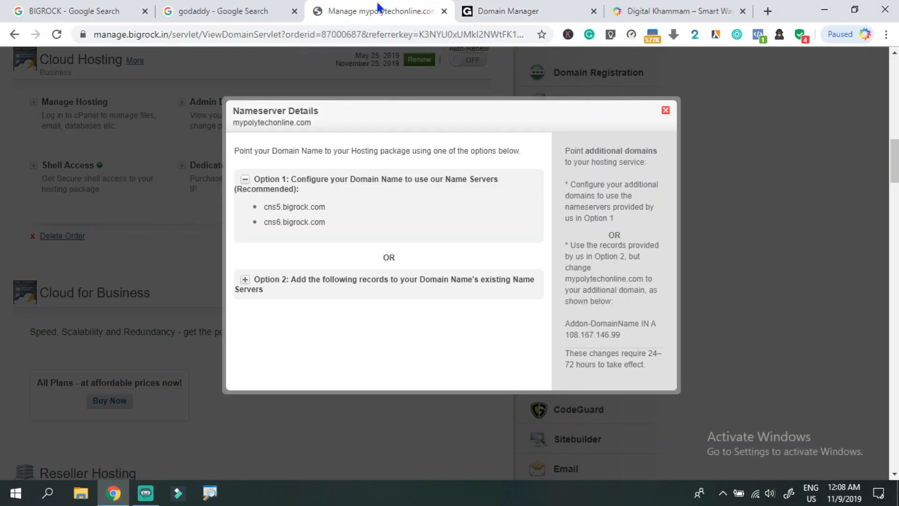
pyautogui.click(665, 112)
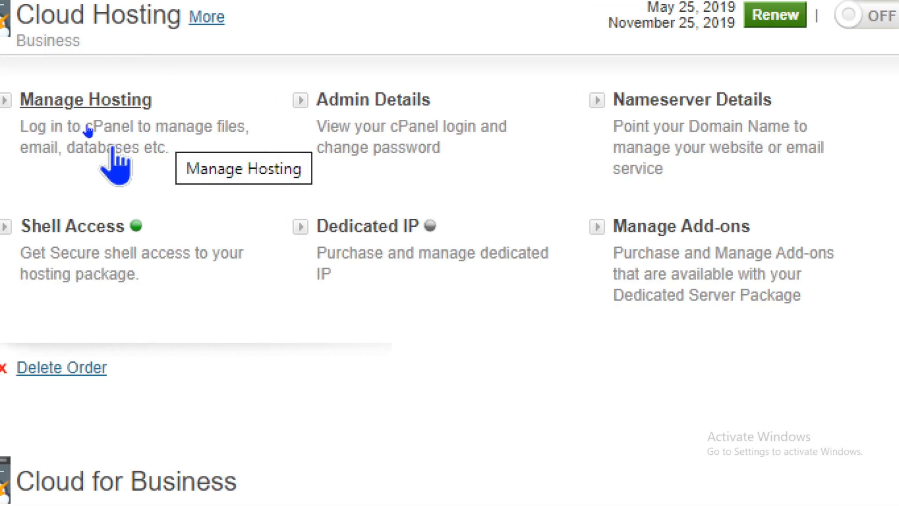
pyautogui.click(51, 100)
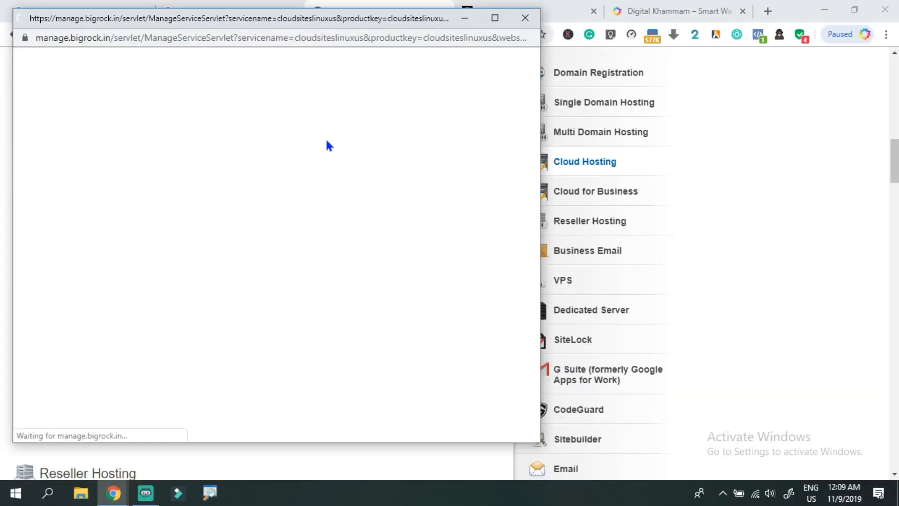
pyautogui.click(494, 22)
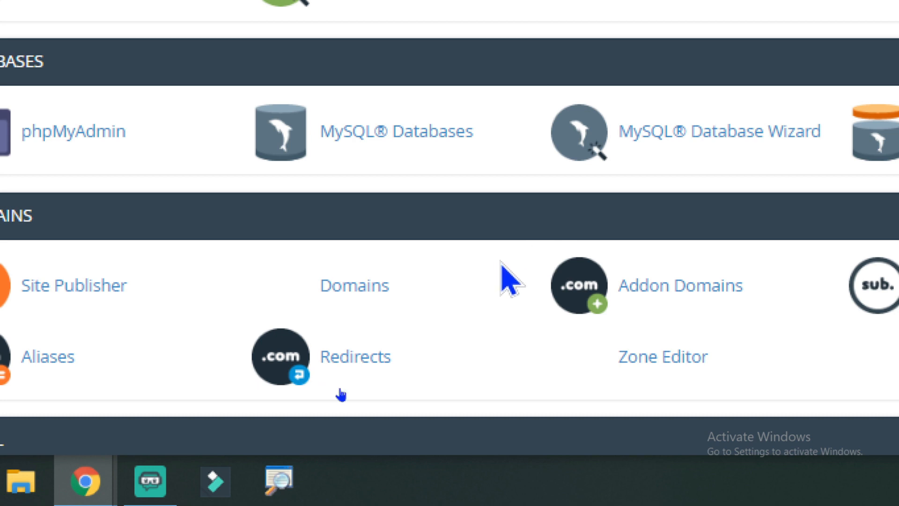
pyautogui.click(701, 289)
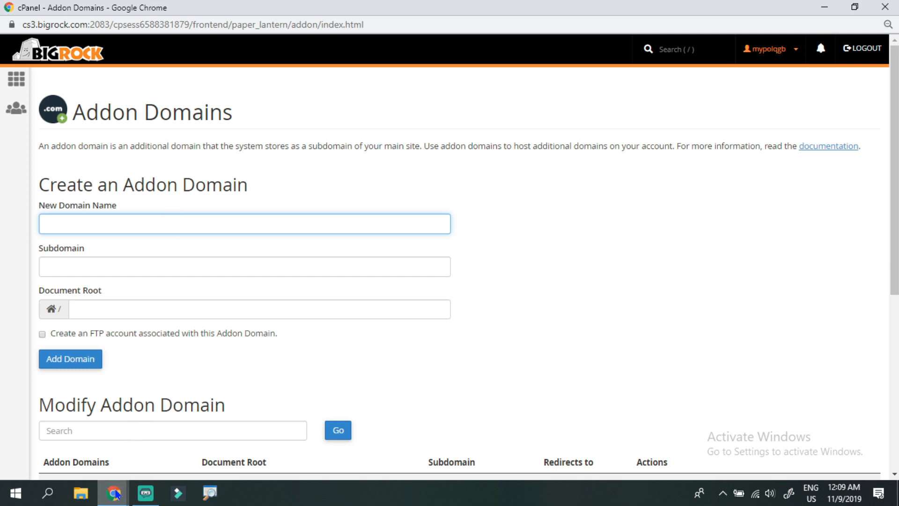
# Copy the domain name YOUNGKIDD.COM from GoDaddy's DNS management page.
pyautogui.moveTo(113, 491)
pyautogui.click(115, 460)
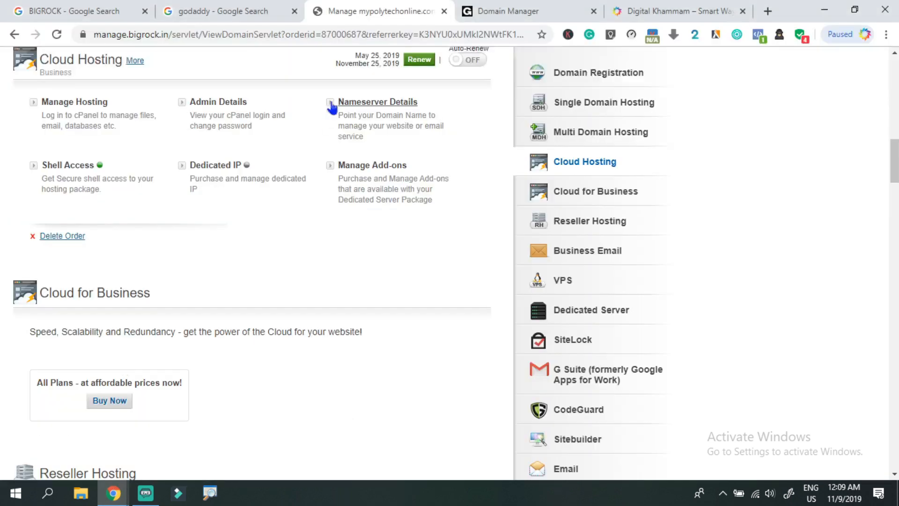
pyautogui.click(503, 11)
pyautogui.rightClick(133, 193)
pyautogui.click(143, 202)
# Create the addon domain YOUNGKIDD.COM in cPanel with subdomain YOUNGKIDD and document root YOUNGKIDD.COM.
pyautogui.moveTo(114, 497)
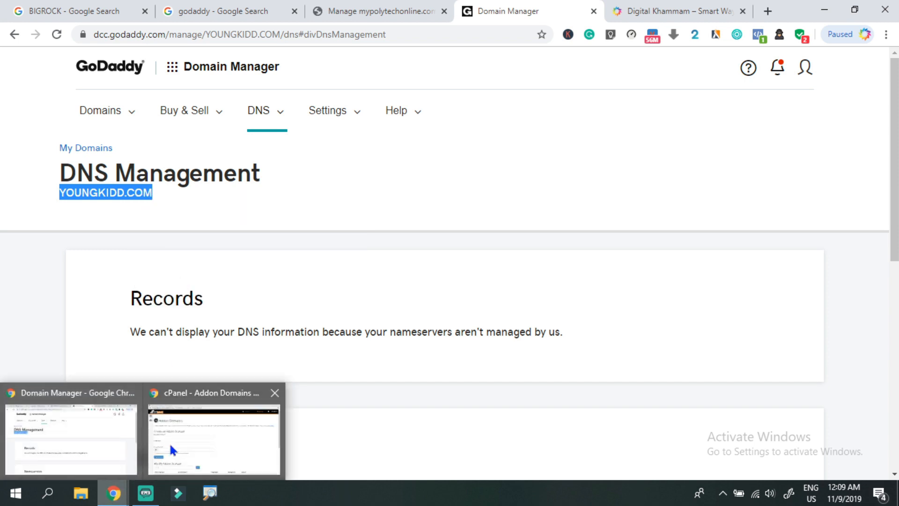
pyautogui.click(165, 444)
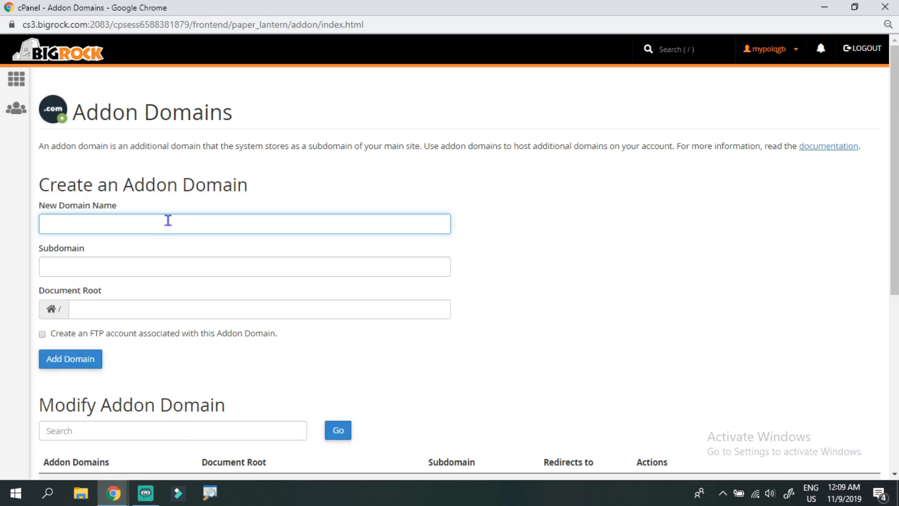
pyautogui.hotkey('ctrl', 'v')
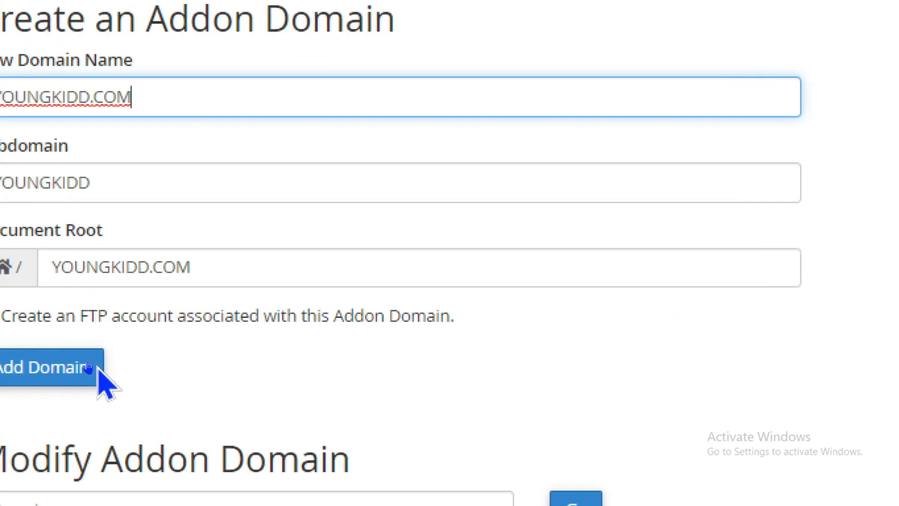
pyautogui.click(142, 364)
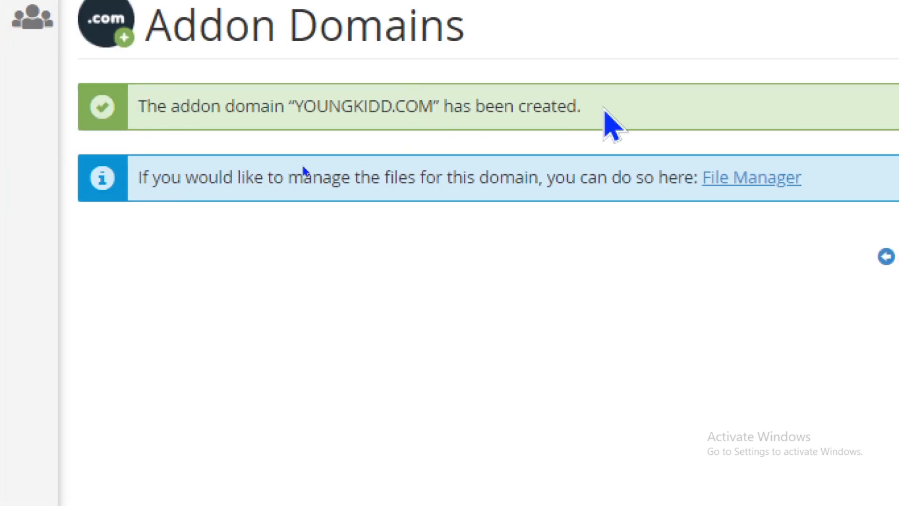
pyautogui.scroll(1, 552, 85)
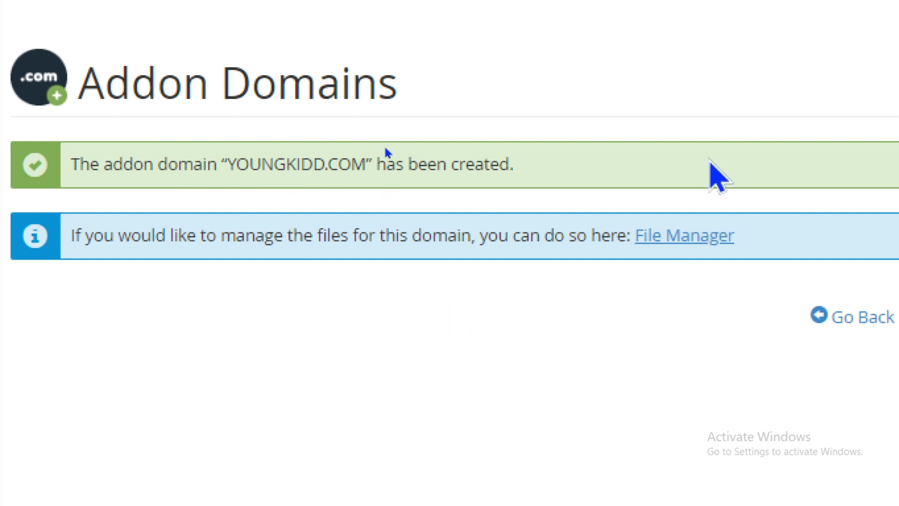
pyautogui.scroll(1, 231, 167)
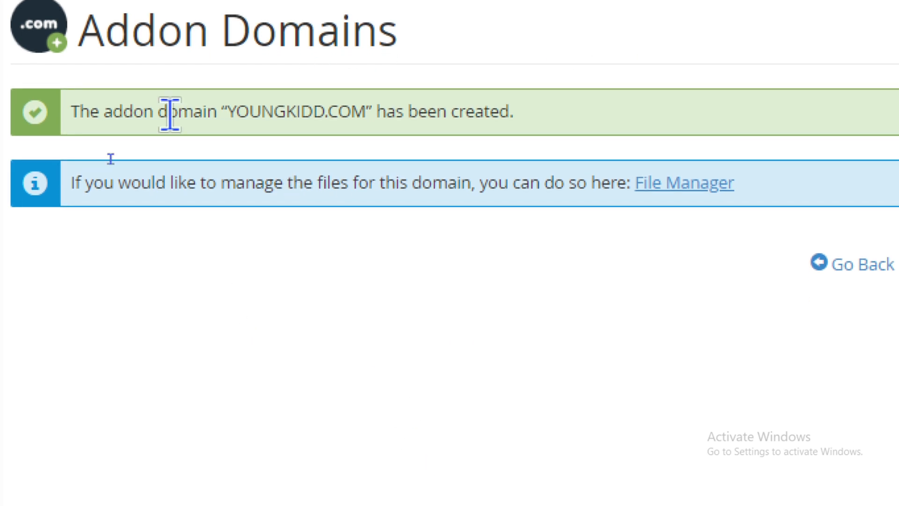
pyautogui.scroll(1, 33, 84)
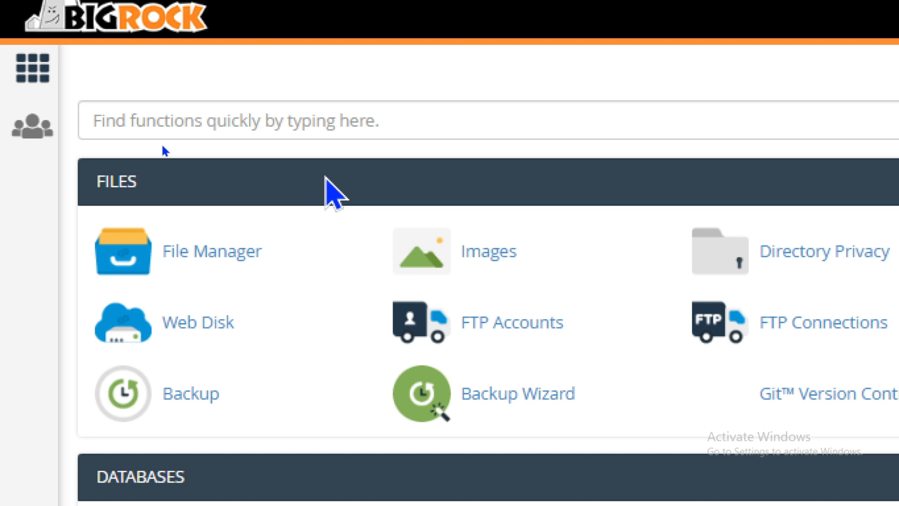
# Open QuickInstall from the cPanel Software section and go to its WordPress install page.
pyautogui.scroll(-15, 326, 178)
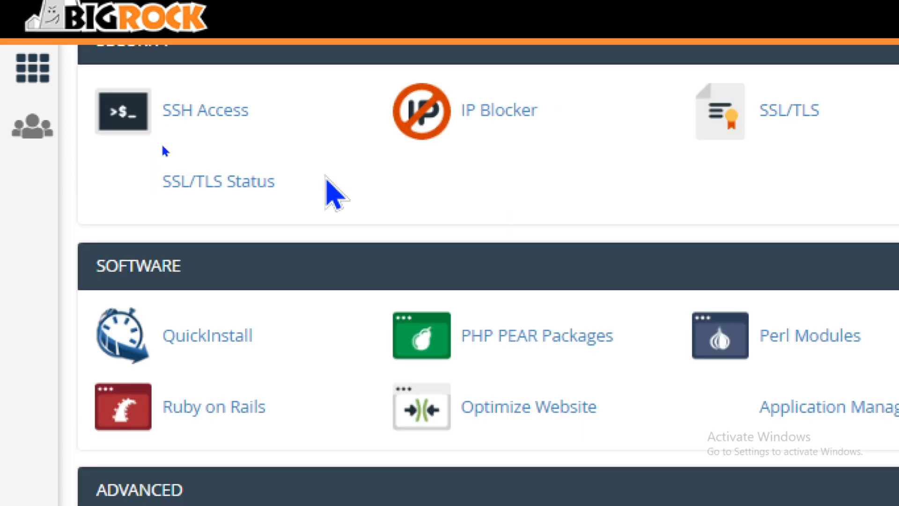
pyautogui.click(209, 323)
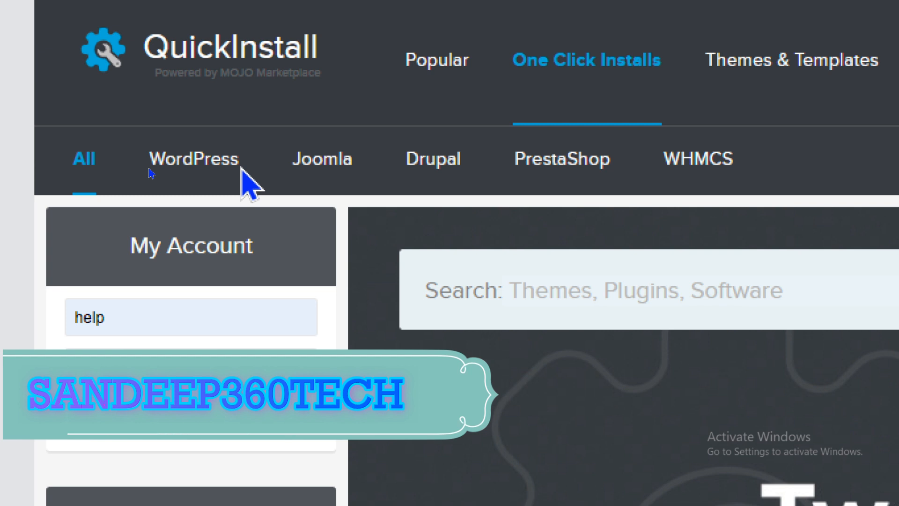
pyautogui.click(189, 182)
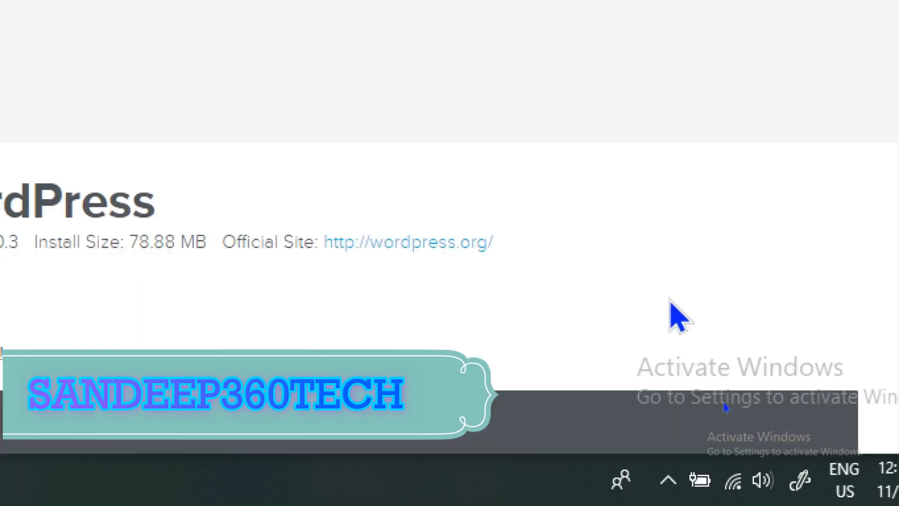
pyautogui.scroll(-5, 673, 302)
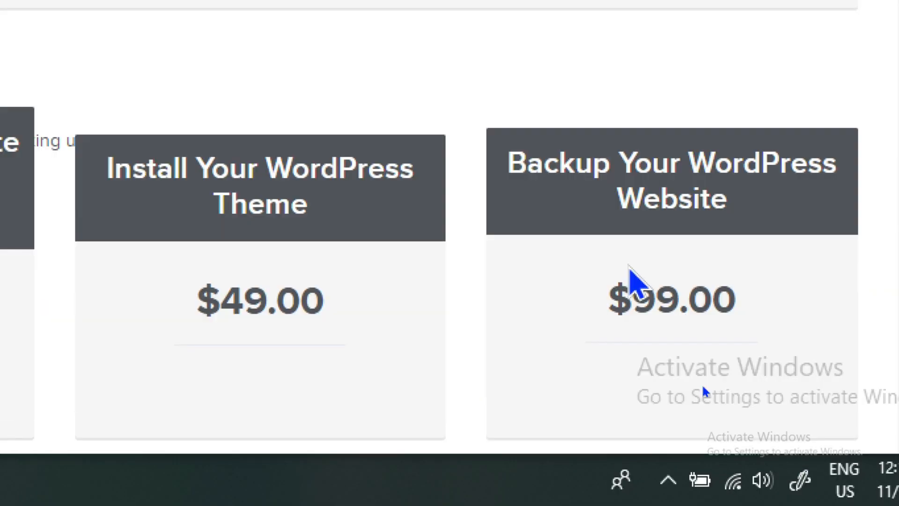
# Start the free WordPress install and select youngkidd.com as the domain to install it on.
pyautogui.scroll(3, 630, 276)
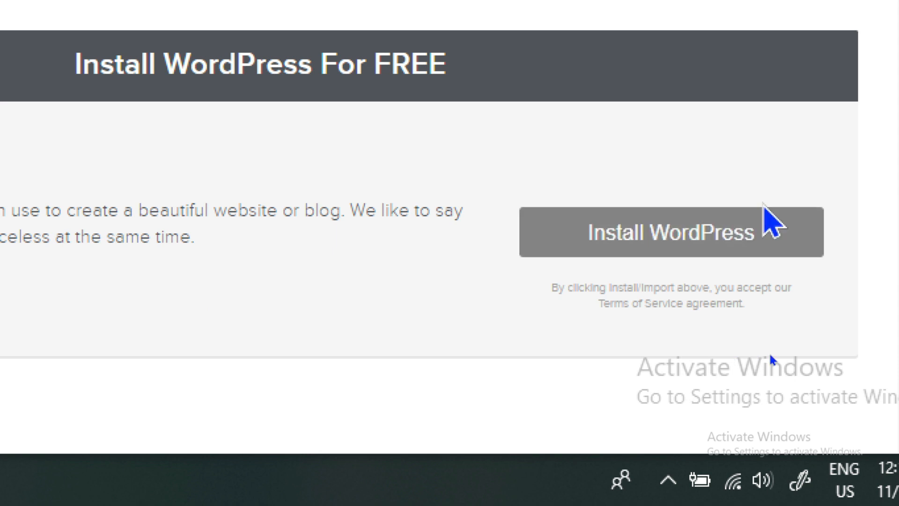
pyautogui.click(664, 245)
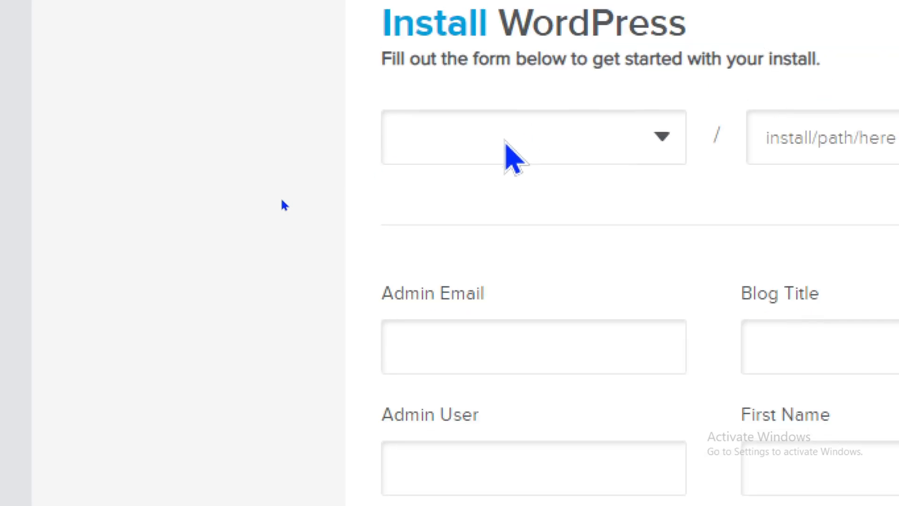
pyautogui.click(506, 140)
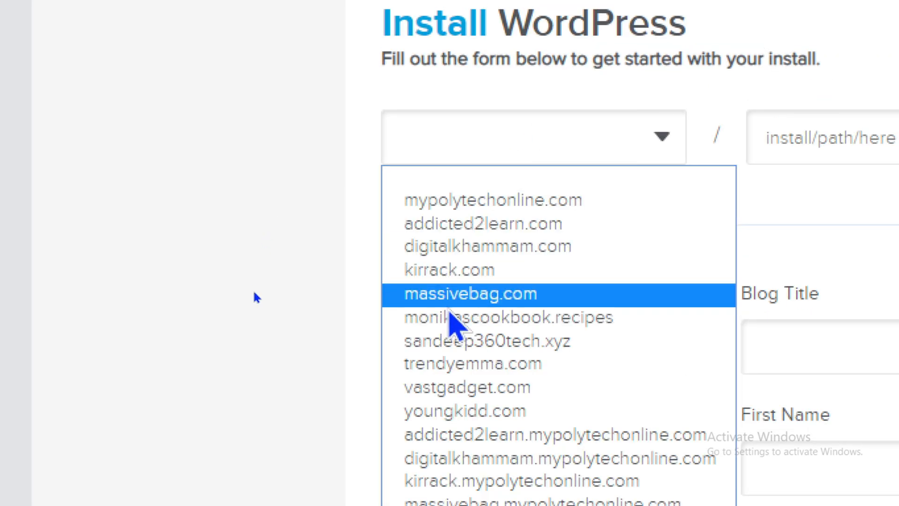
pyautogui.click(479, 414)
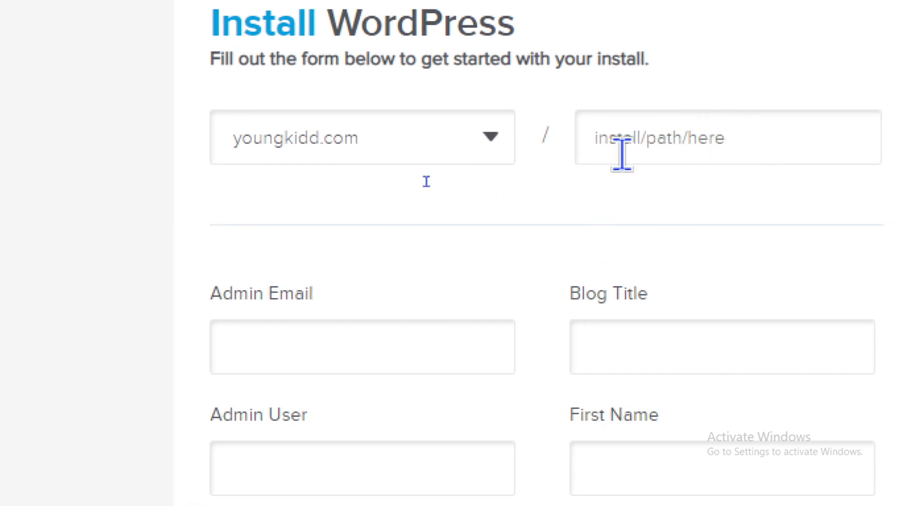
# Fill in the admin email, the blog title youngkid, the admin user YOUNGKIDD and the admin's first name.
pyautogui.click(265, 363)
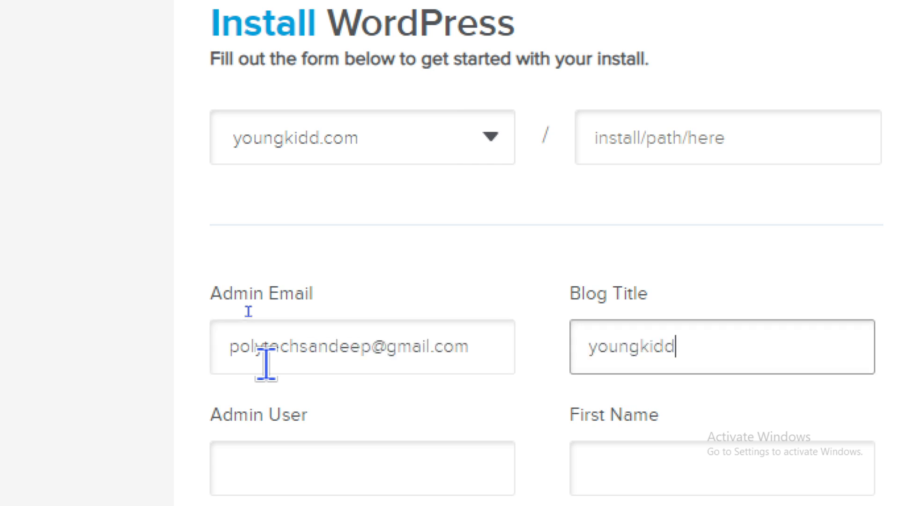
pyautogui.press('BackSpace')
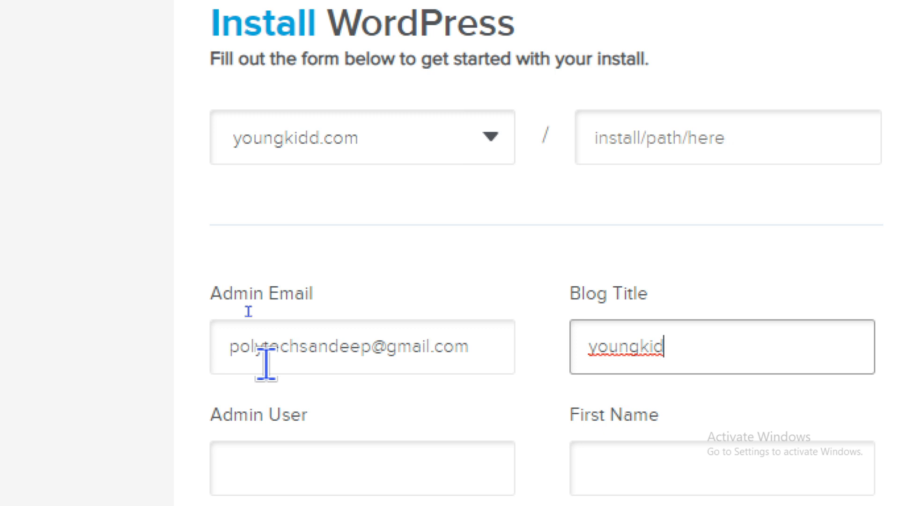
pyautogui.press('Tab')
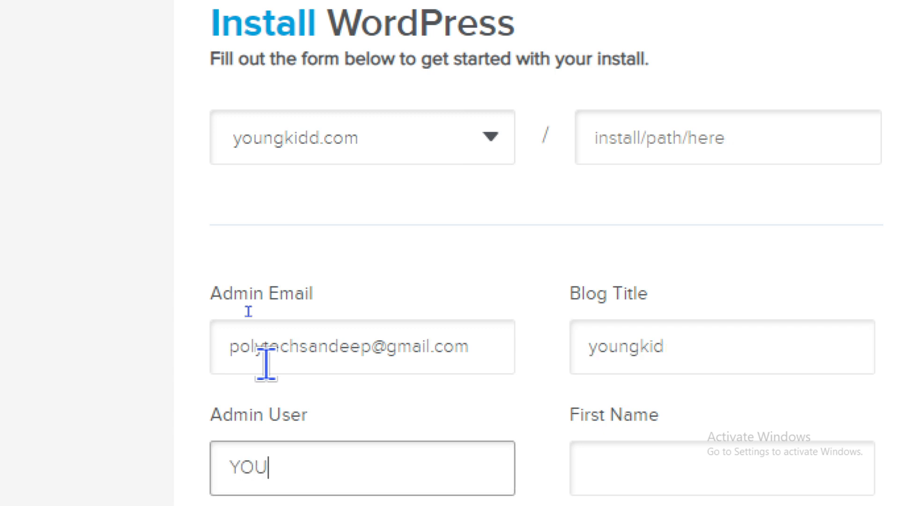
pyautogui.write('YOUNGKIDD')
pyautogui.press('Tab')
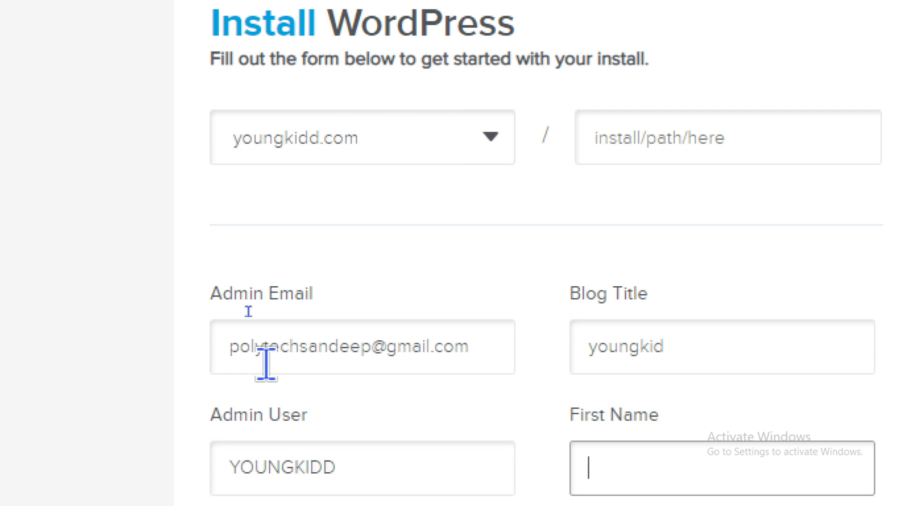
pyautogui.press('Tab')
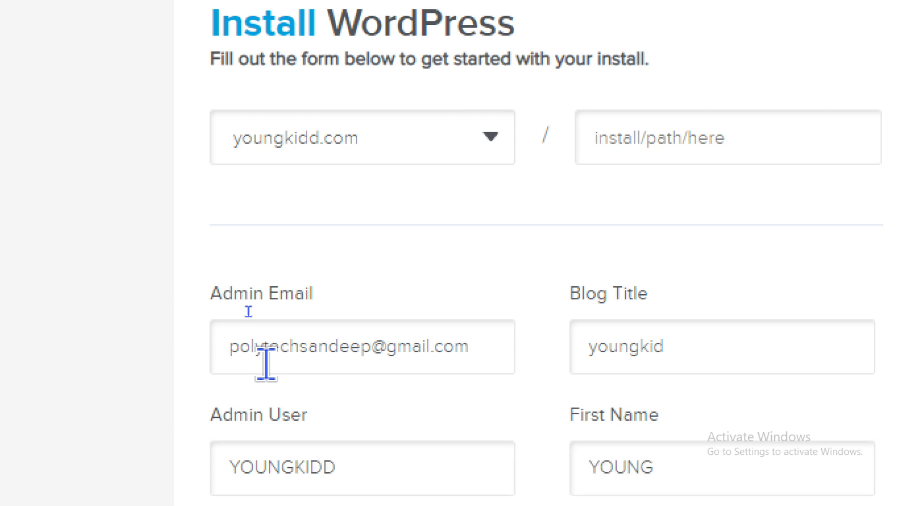
# Enter the admin's last name and run the WordPress installation for youngkidd.com.
pyautogui.scroll(-1, 249, 311)
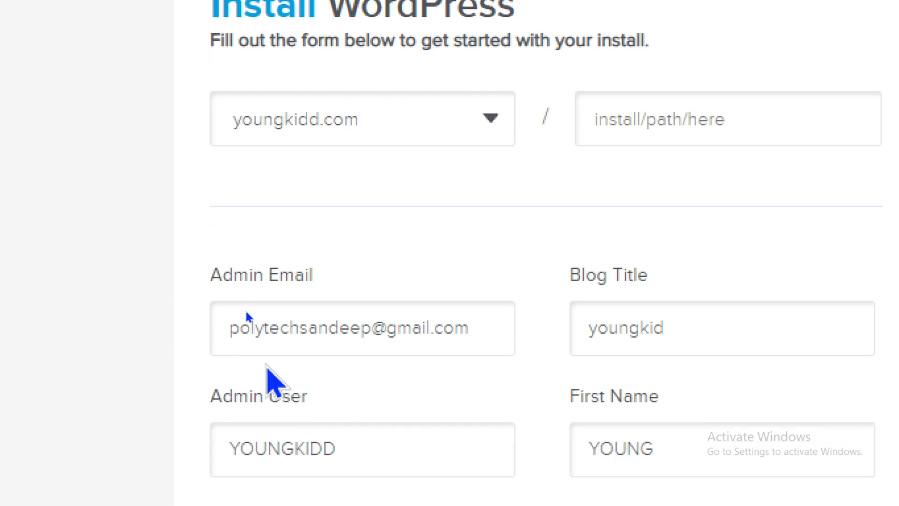
pyautogui.scroll(-5, 271, 305)
pyautogui.click(267, 248)
pyautogui.scroll(5, 267, 248)
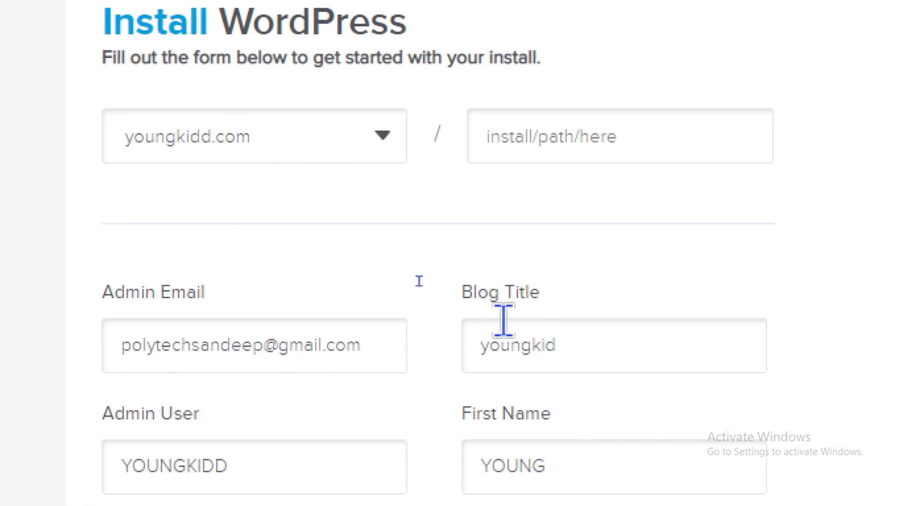
pyautogui.scroll(-5, 410, 327)
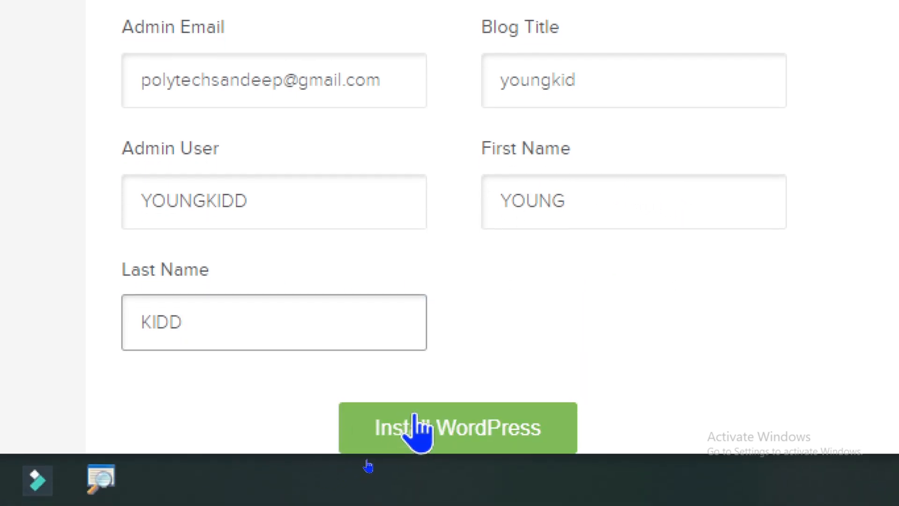
pyautogui.click(419, 424)
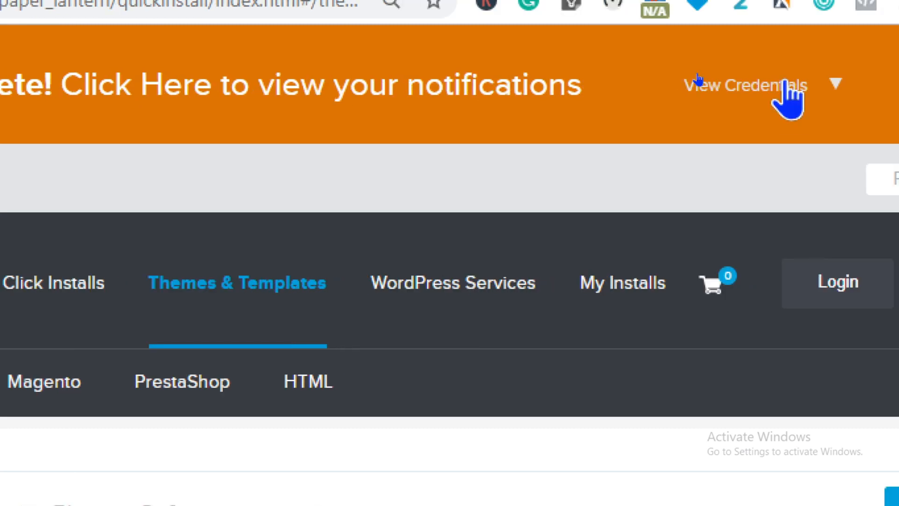
# View the credentials of the completed install and open its admin area at youngkidd.com/wp-admin.
pyautogui.click(697, 85)
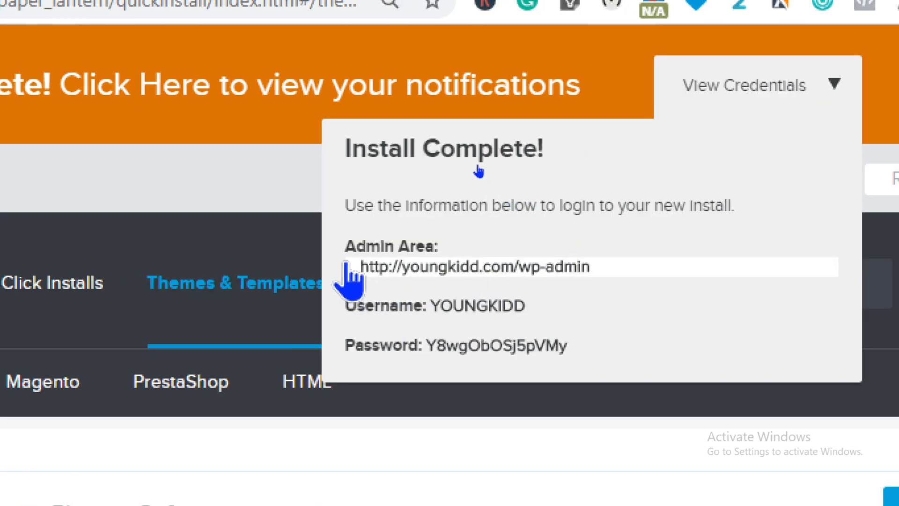
pyautogui.rightClick(520, 264)
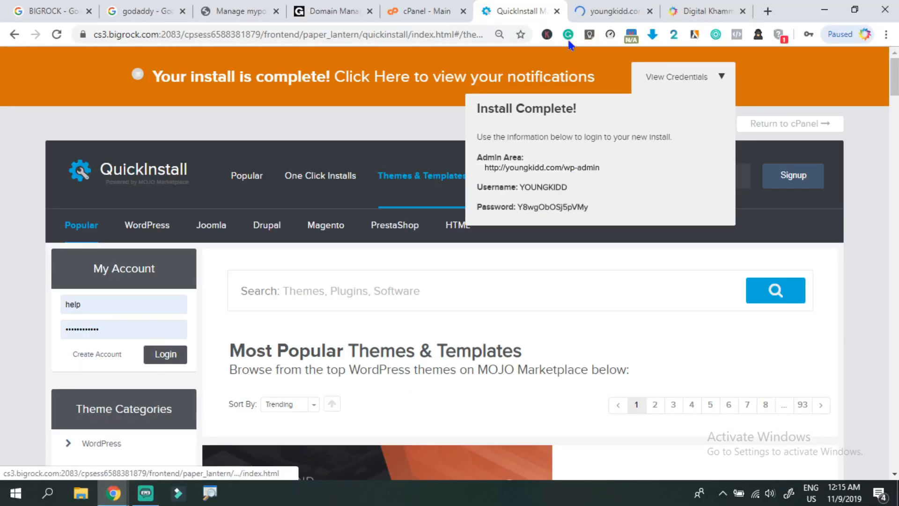
pyautogui.click(607, 7)
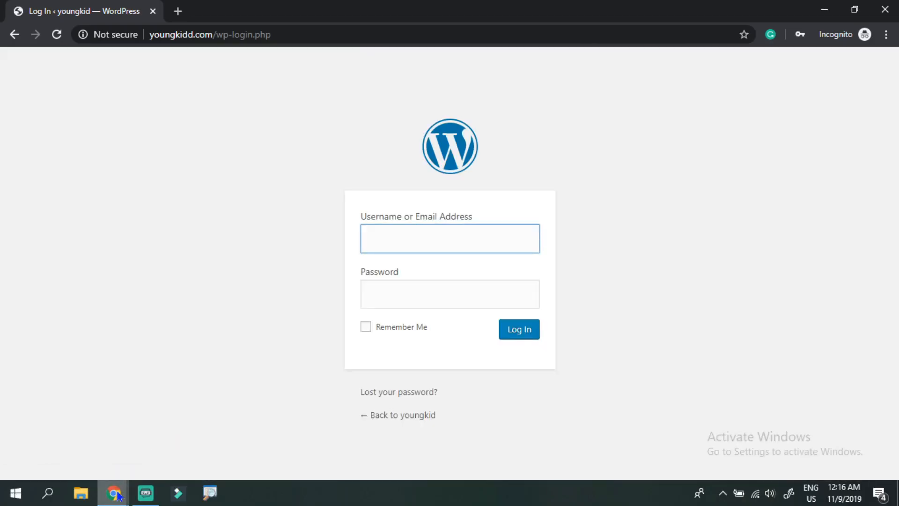
# Log in to WordPress with the username YOUNGKIDD and the password copied from the QuickInstall credentials, and dismiss the OptinMonster promotion on the dashboard.
pyautogui.moveTo(113, 493)
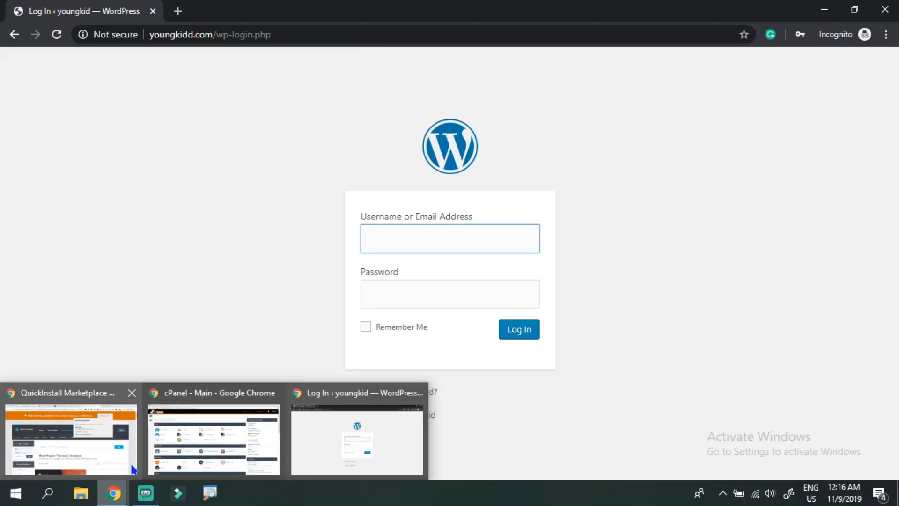
pyautogui.click(106, 447)
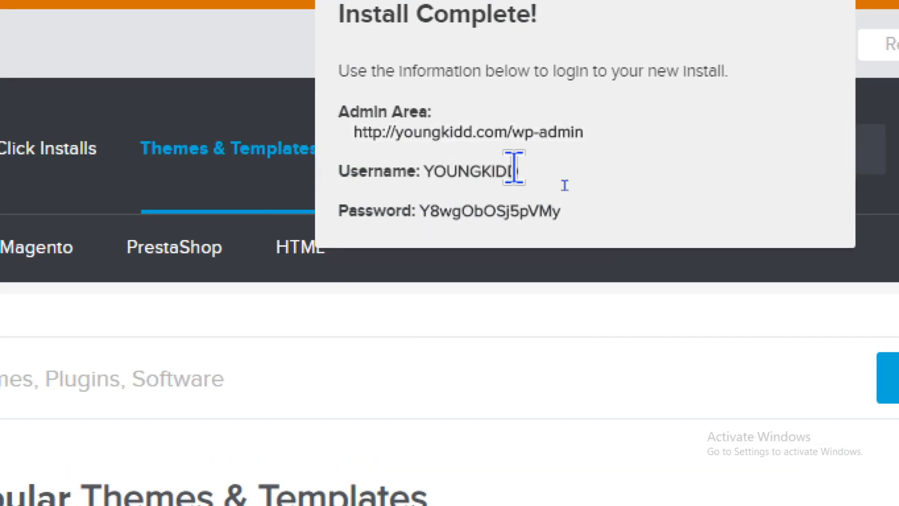
pyautogui.moveTo(517, 172); pyautogui.dragTo(425, 177)
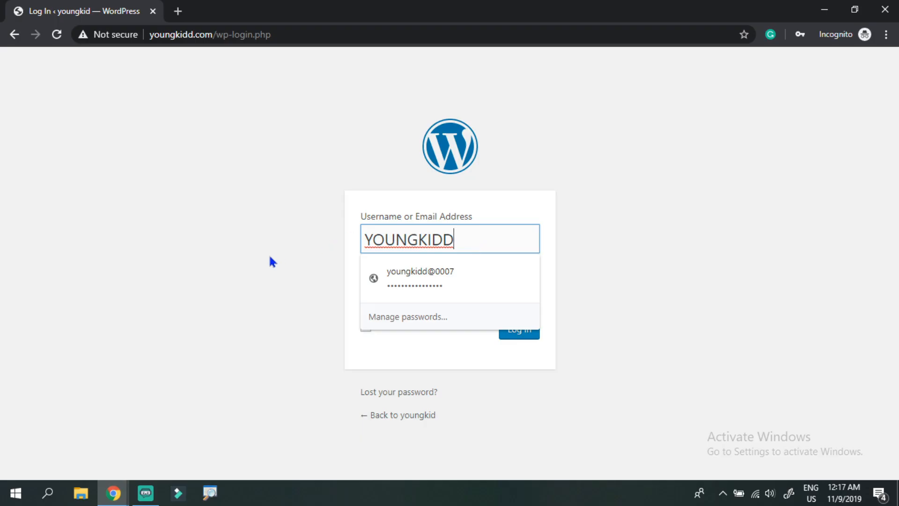
pyautogui.click(270, 258)
pyautogui.moveTo(113, 493)
pyautogui.click(71, 435)
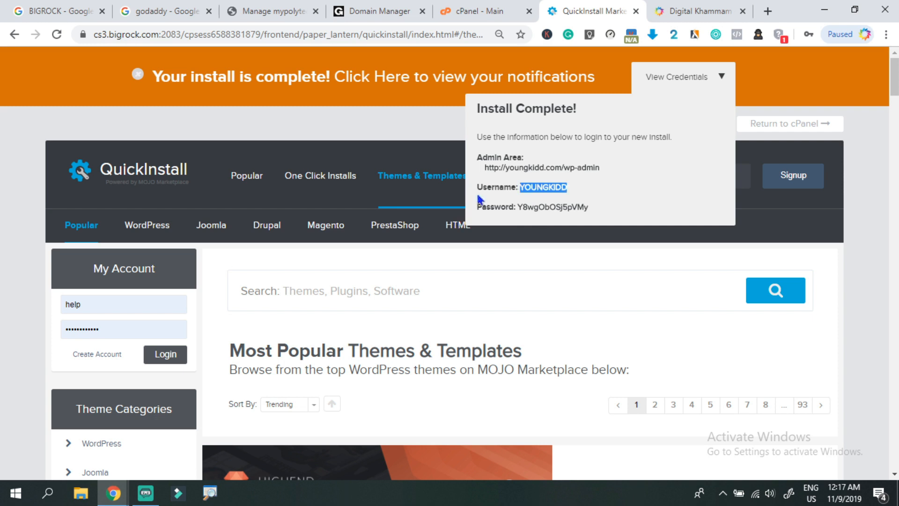
pyautogui.moveTo(588, 207); pyautogui.dragTo(548, 209)
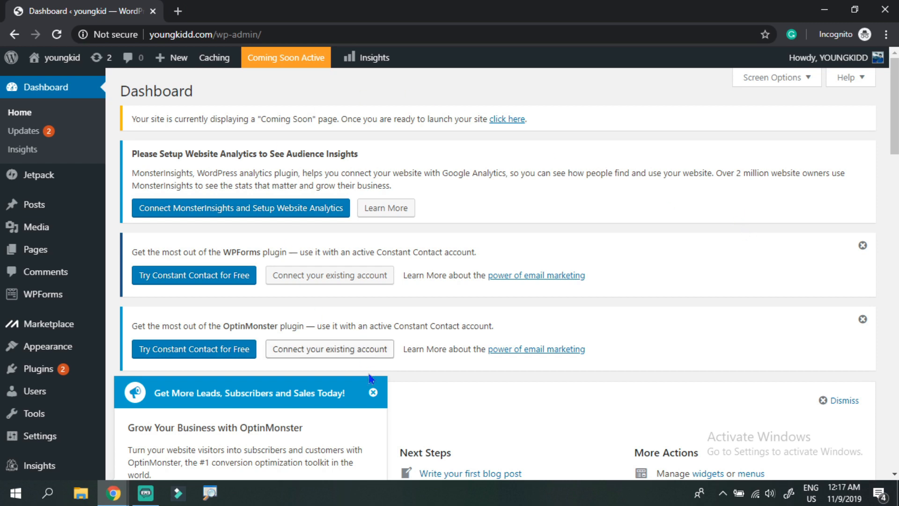
pyautogui.click(373, 392)
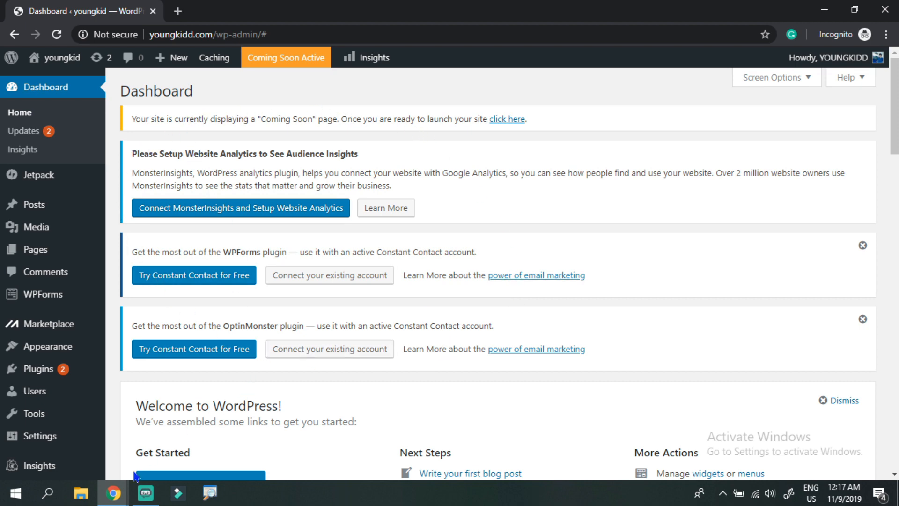
# Search YouTube for SANDEEP360TECH in a new tab of the QuickInstall browser window and browse the SanDeep360Tech channel's uploaded videos.
pyautogui.click(60, 433)
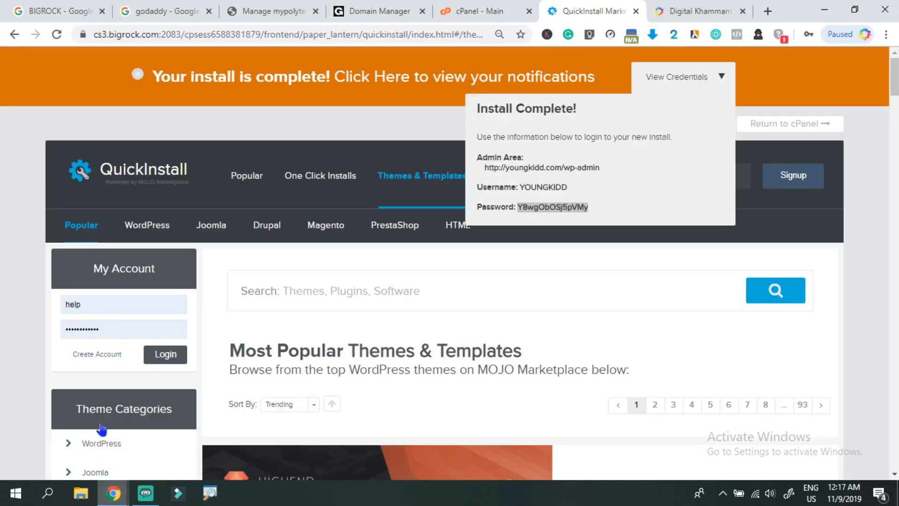
pyautogui.click(768, 12)
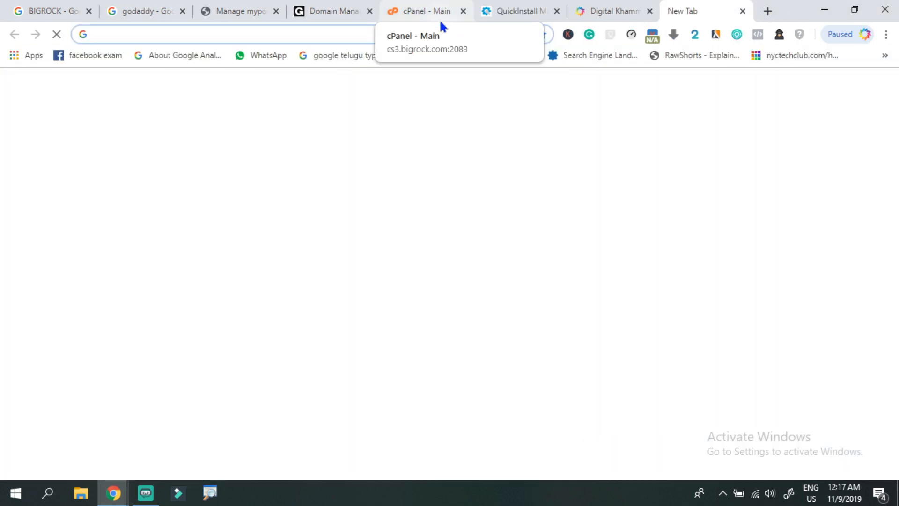
pyautogui.write('SANDEEP360TECH')
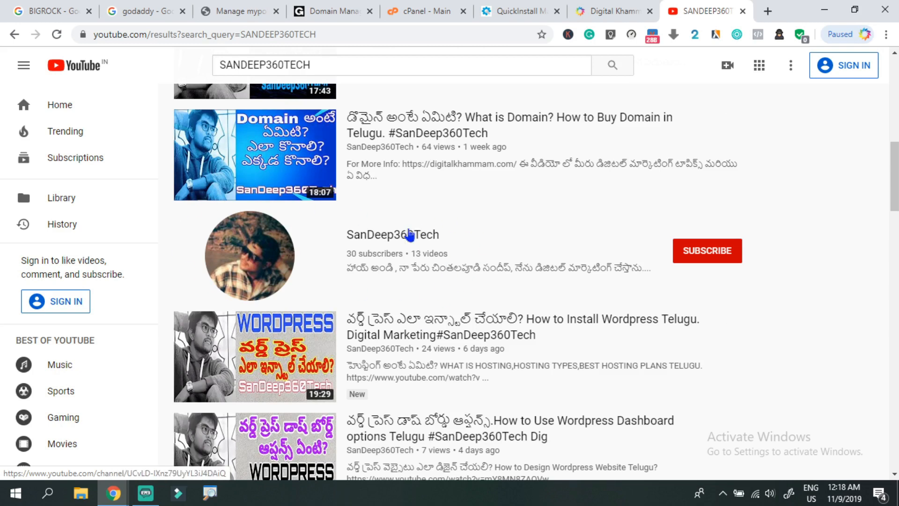
pyautogui.click(410, 236)
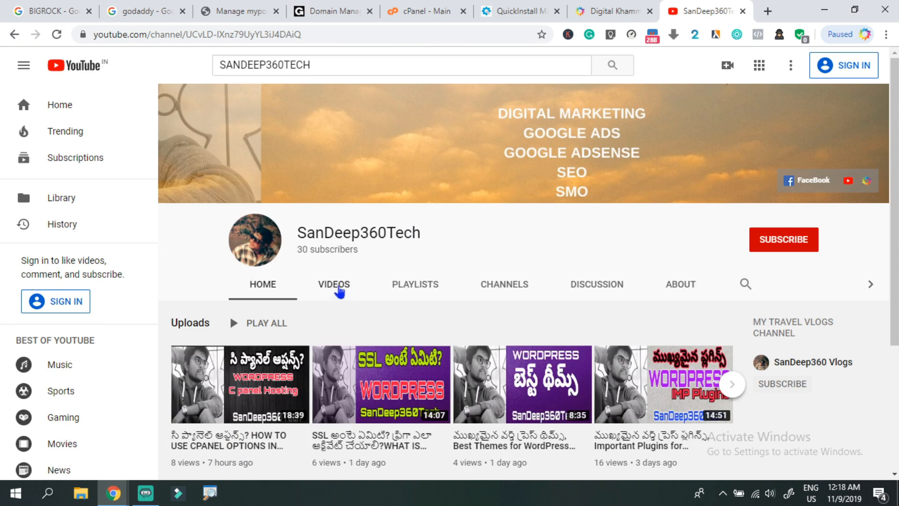
pyautogui.click(334, 285)
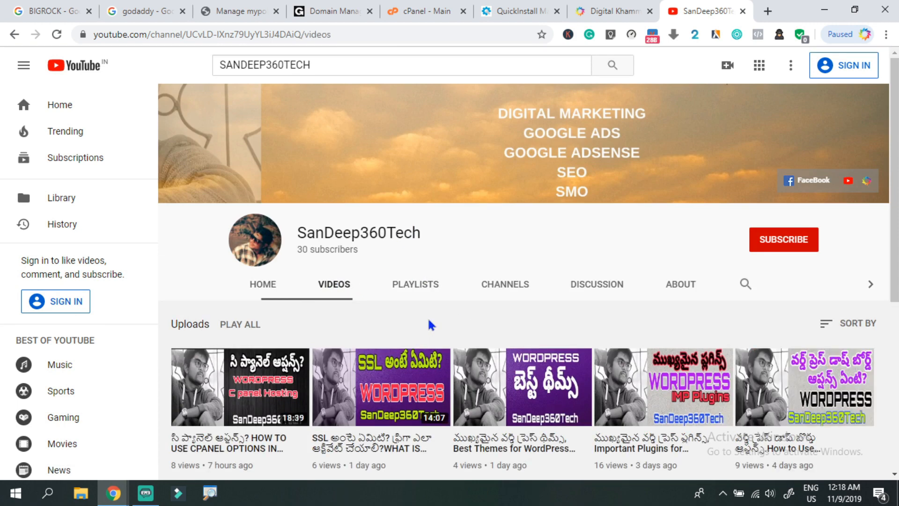
pyautogui.scroll(-4, 442, 318)
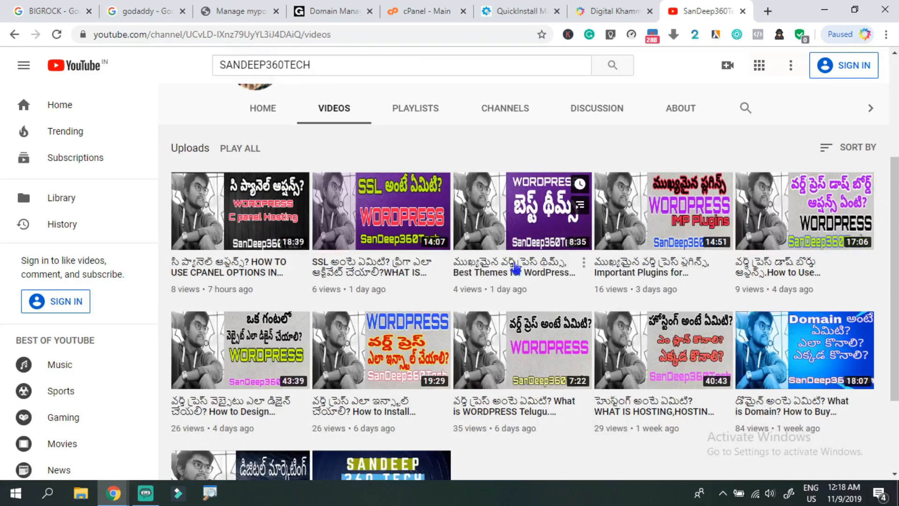